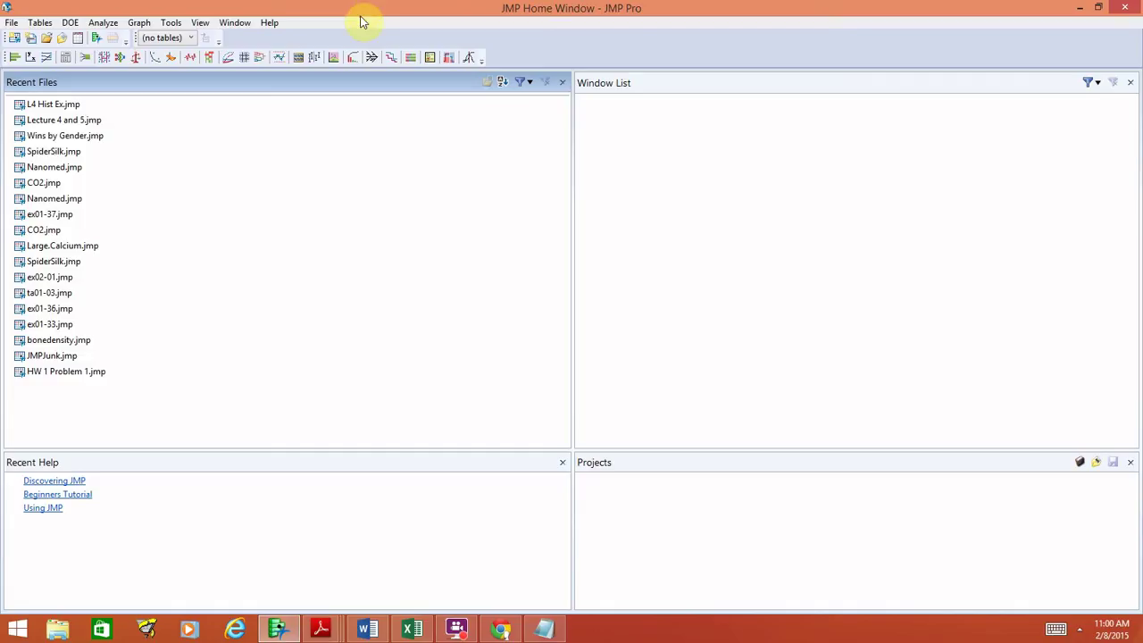
Step: Open the L4 Hist Ex data table holding the 20 Cholesterol values
click(11, 23)
click(39, 60)
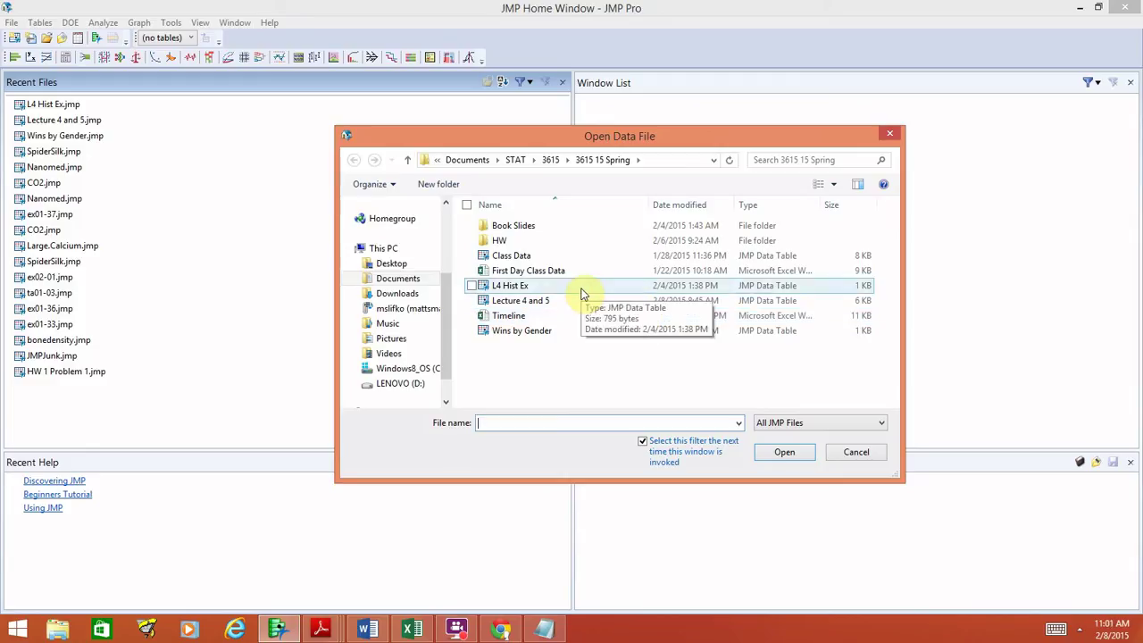
click(581, 288)
click(776, 487)
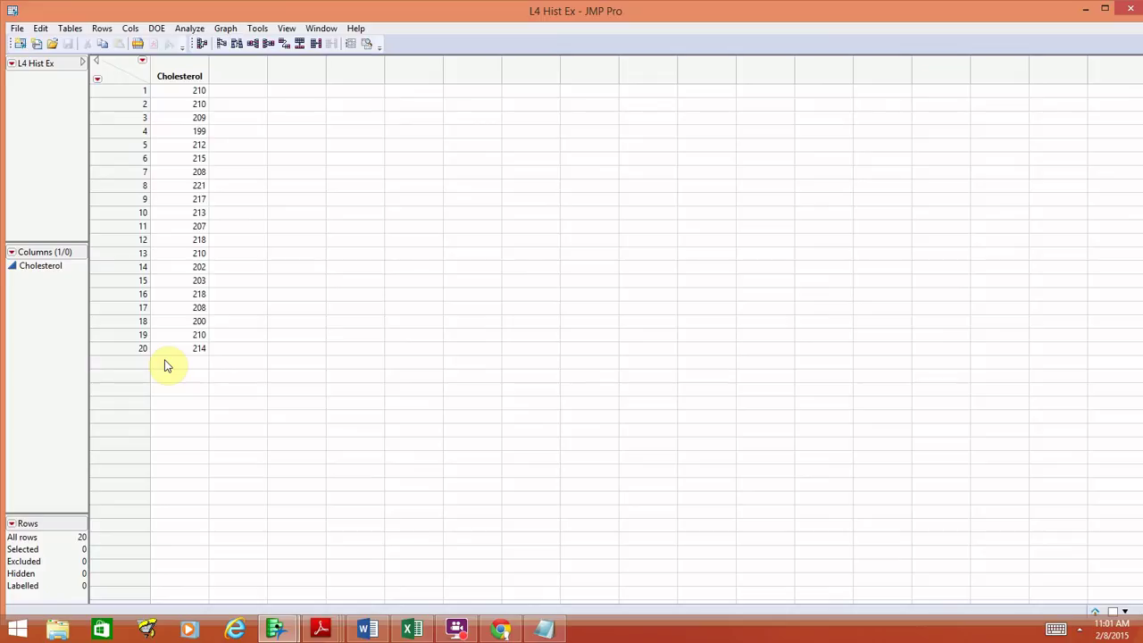
Step: Run a Distribution analysis with Cholesterol as the Y column
click(225, 27)
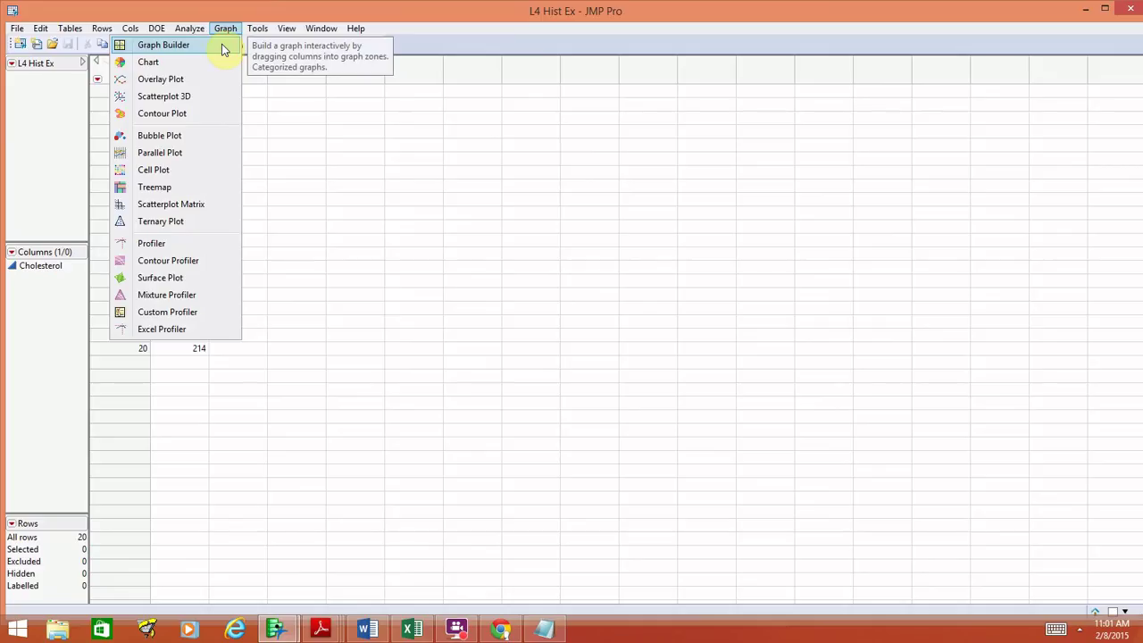
mouse_move(202, 34)
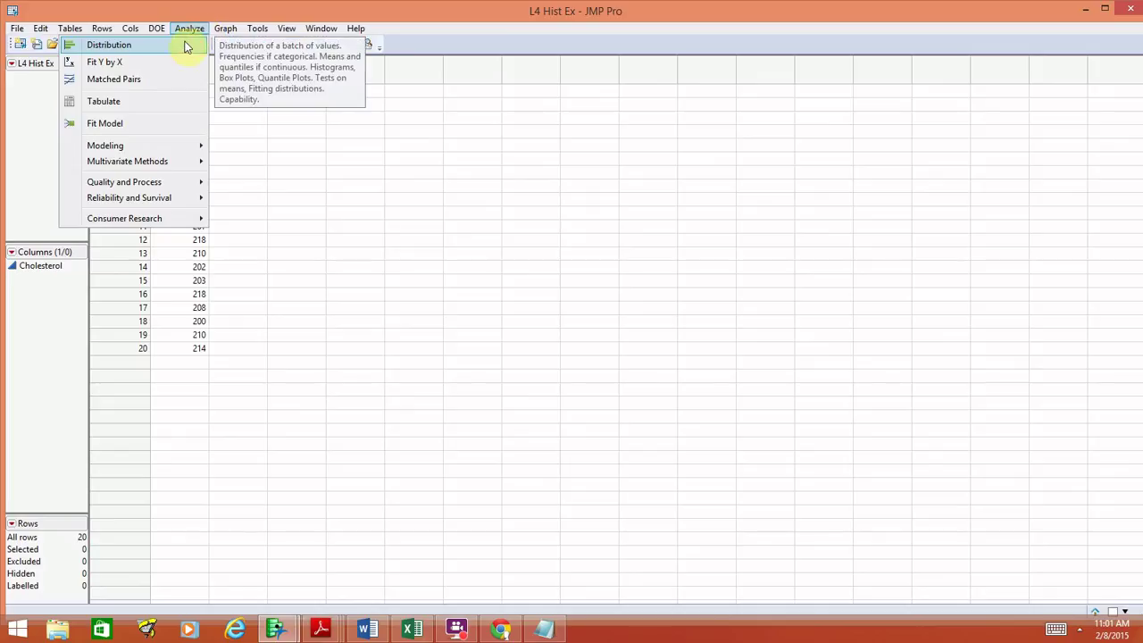
click(172, 44)
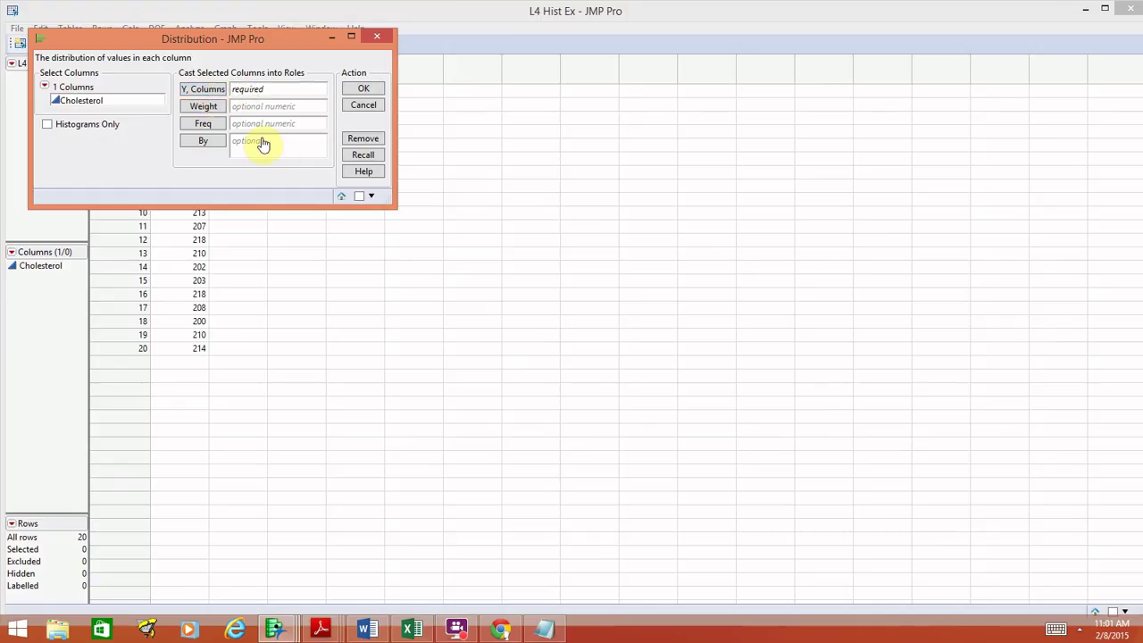
click(116, 101)
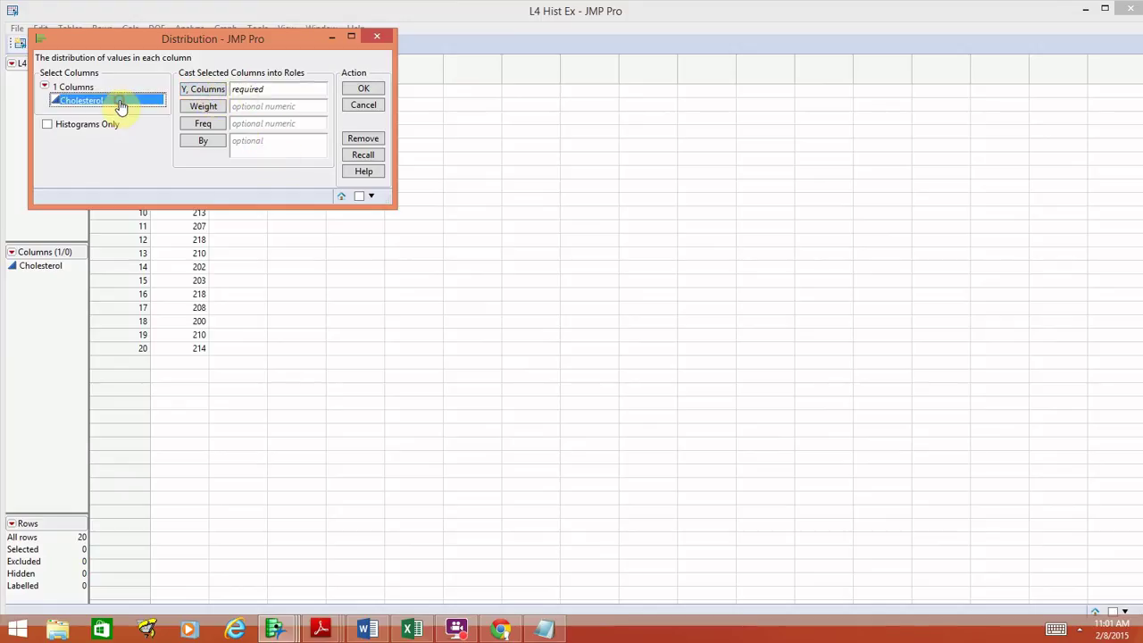
drag(115, 96, 249, 90)
click(357, 90)
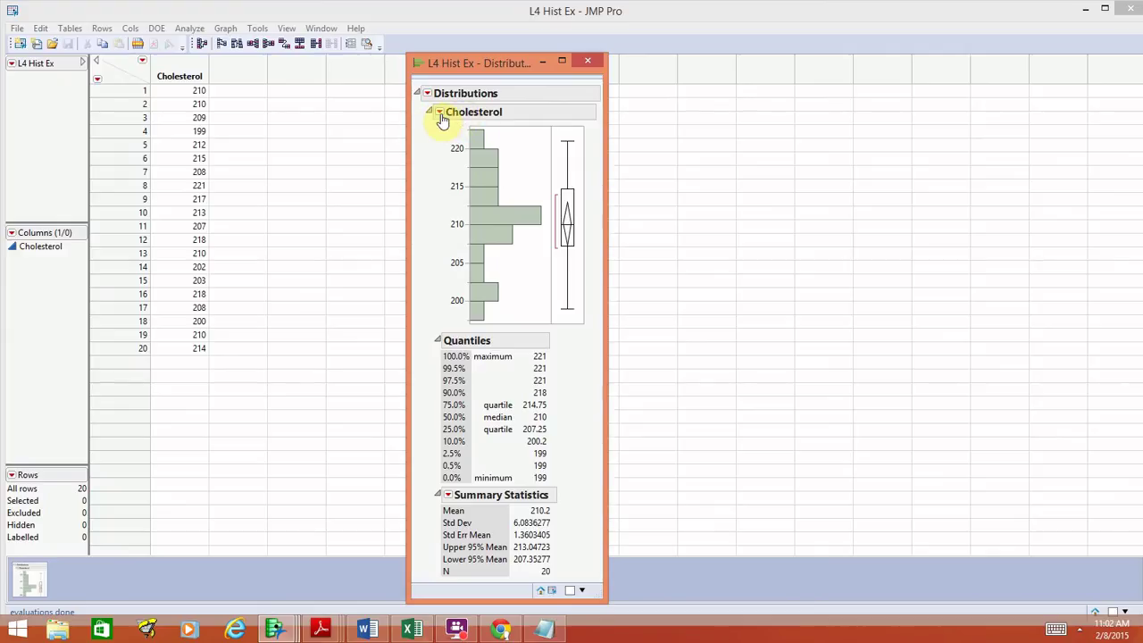
Step: Turn off the Vertical histogram option so Cholesterol values run along the bottom
click(439, 113)
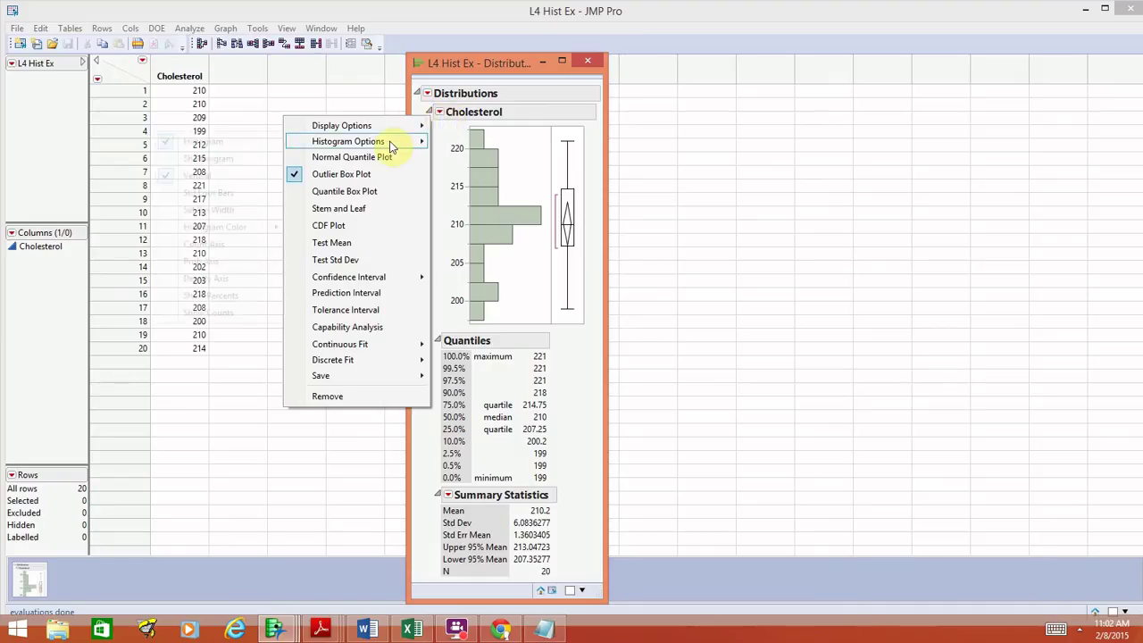
mouse_move(391, 146)
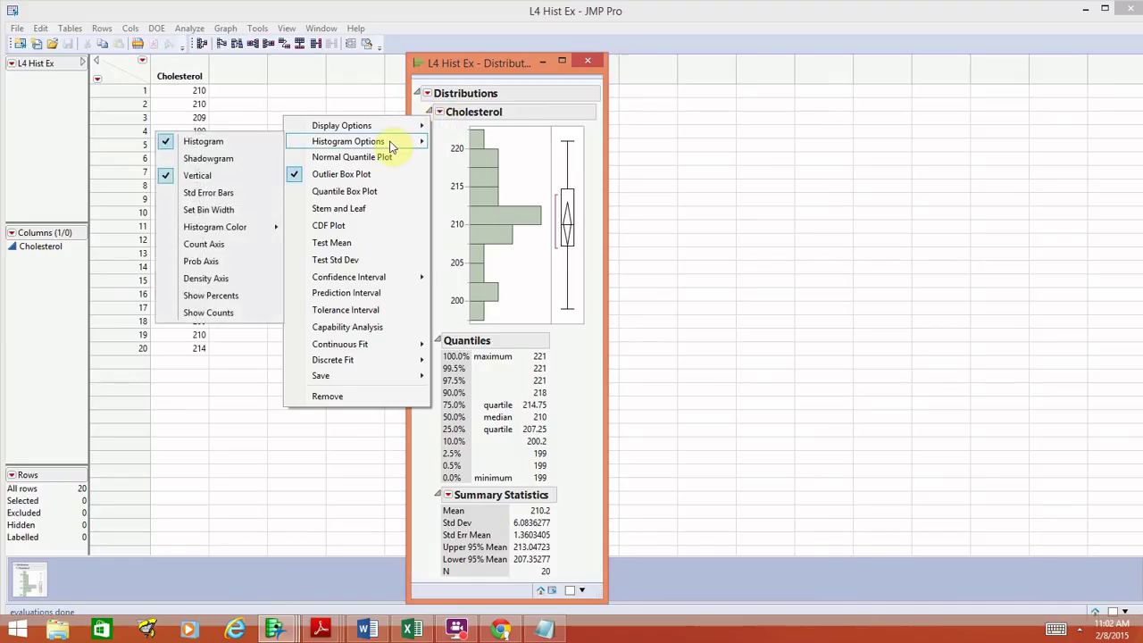
click(254, 177)
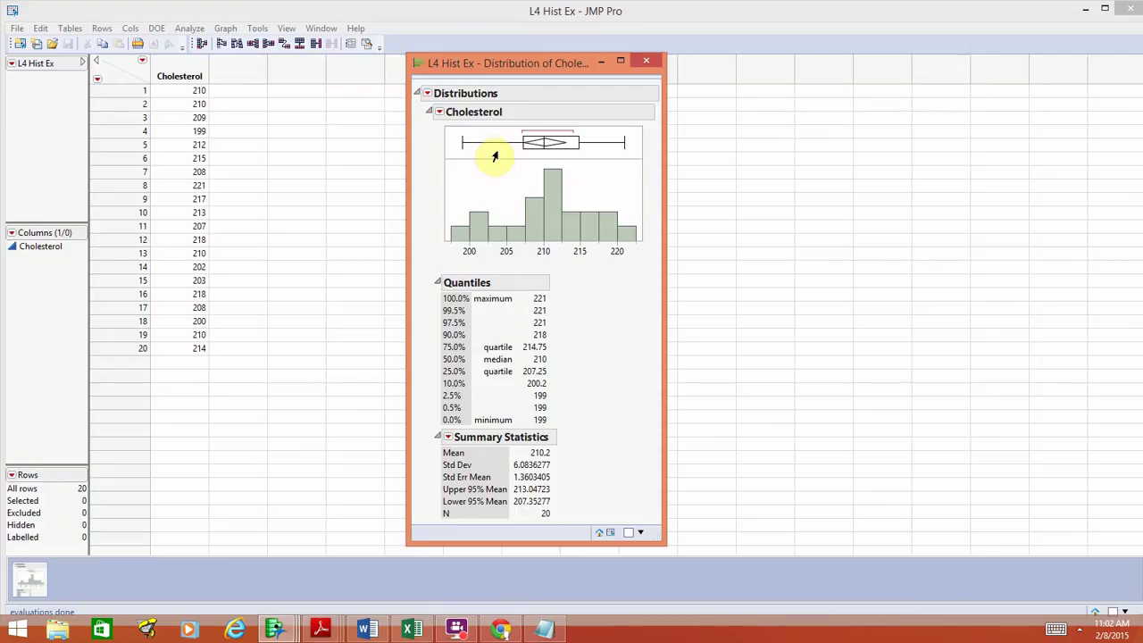
Step: Uncheck Outlier Box Plot in the Cholesterol report options
click(439, 114)
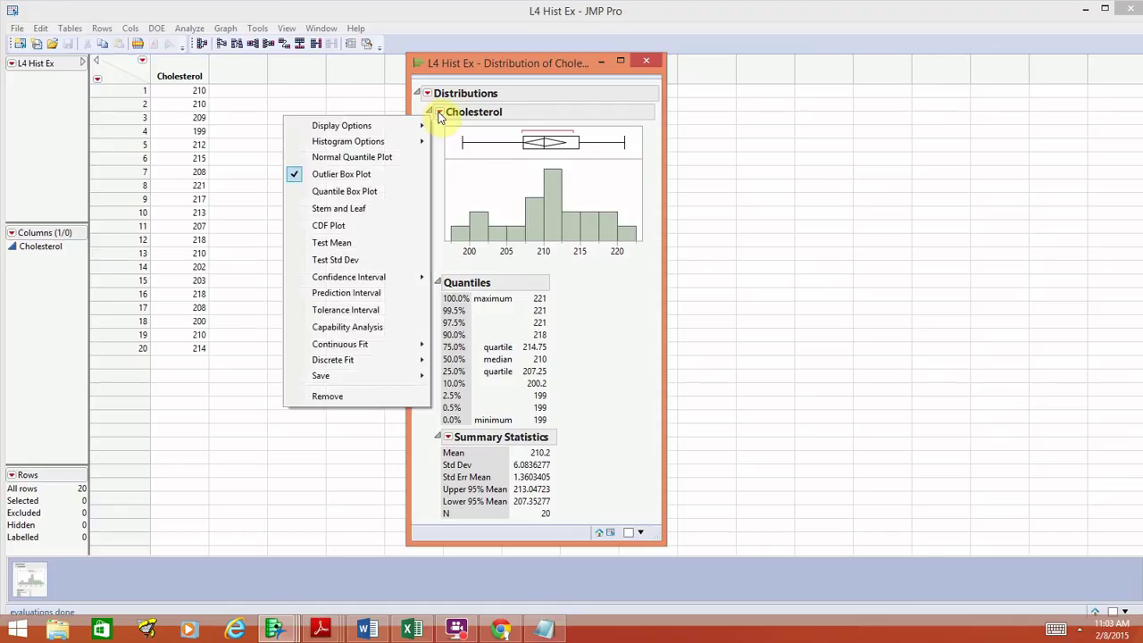
click(404, 174)
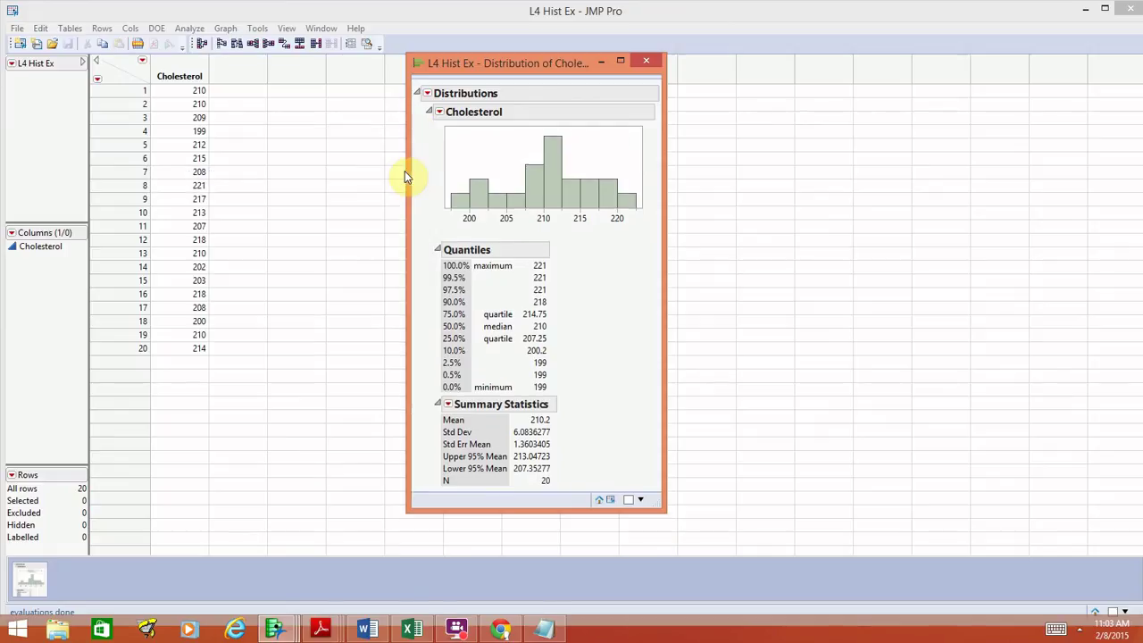
Step: Add the axis label 'Cholesterol' to the histogram's horizontal value axis
right_click(518, 215)
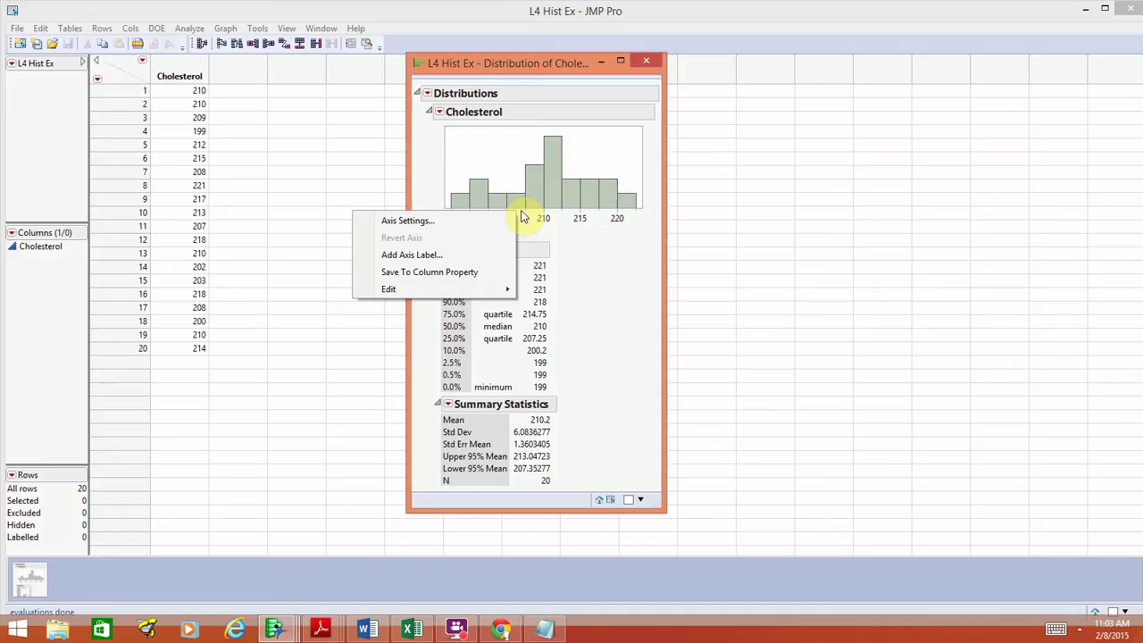
click(488, 254)
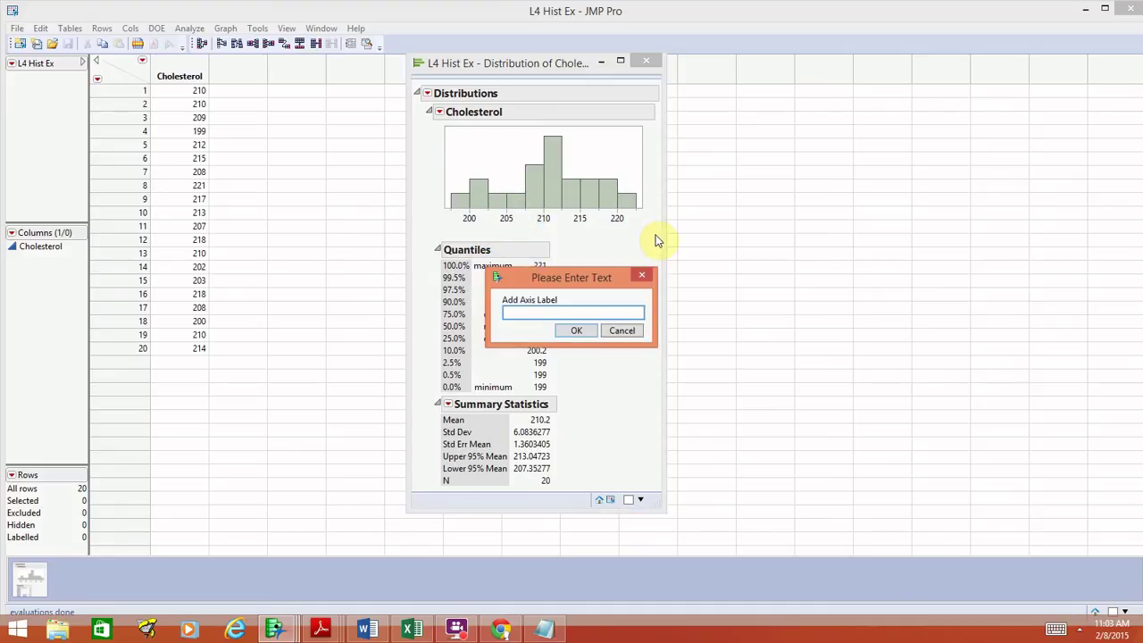
text(Chol)
text(sterol)
key(Return)
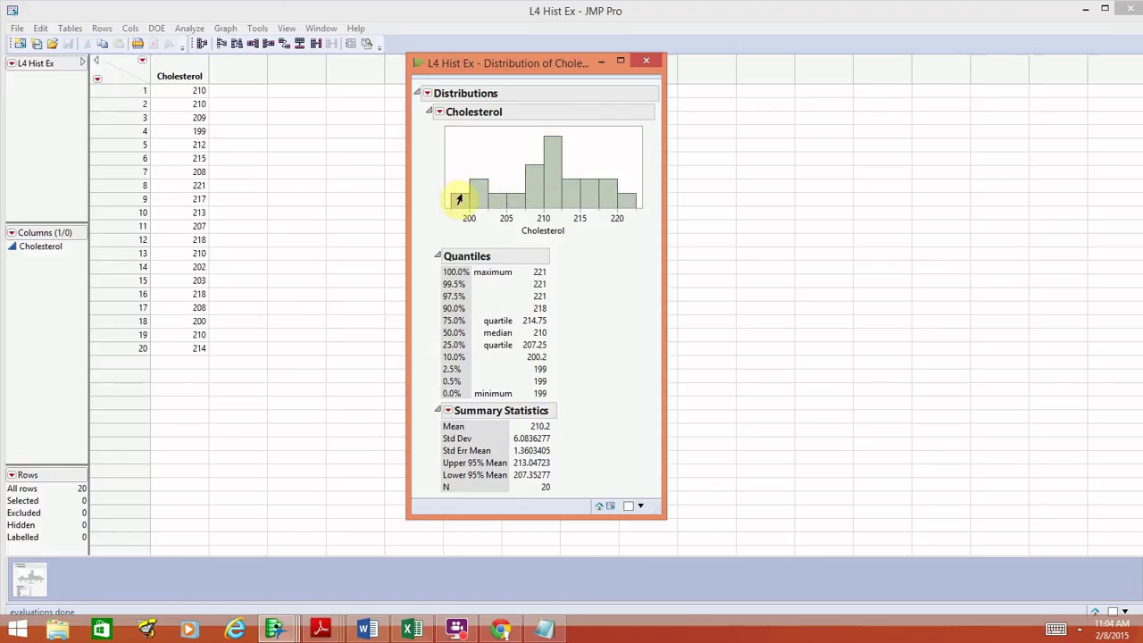
Step: Add a Count axis to the Cholesterol histogram and place it on the left side
click(439, 113)
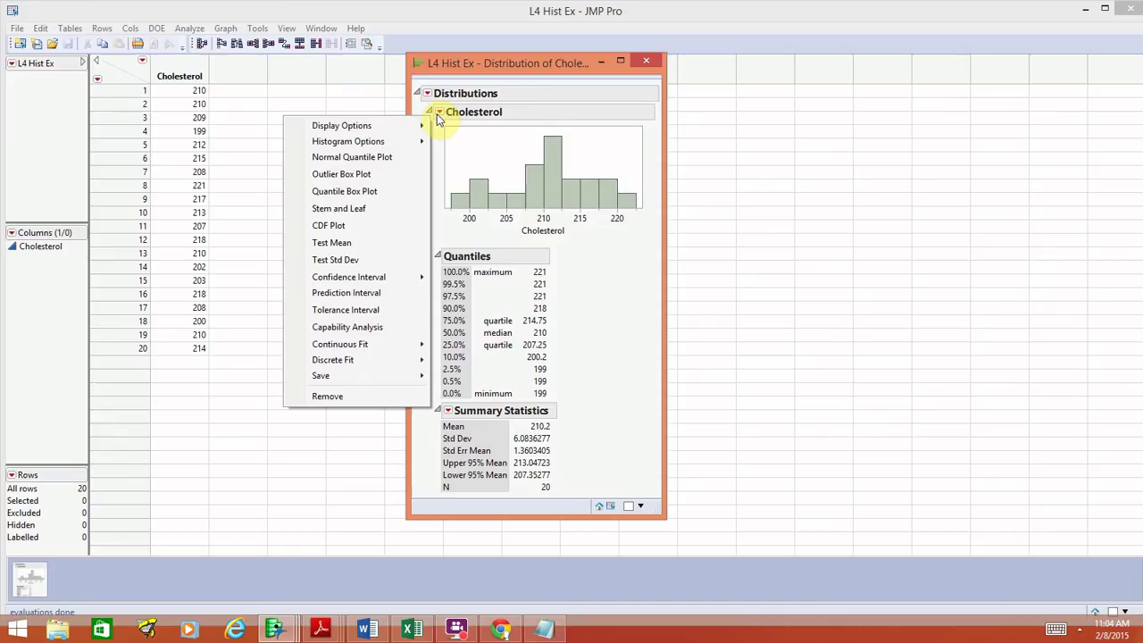
mouse_move(398, 145)
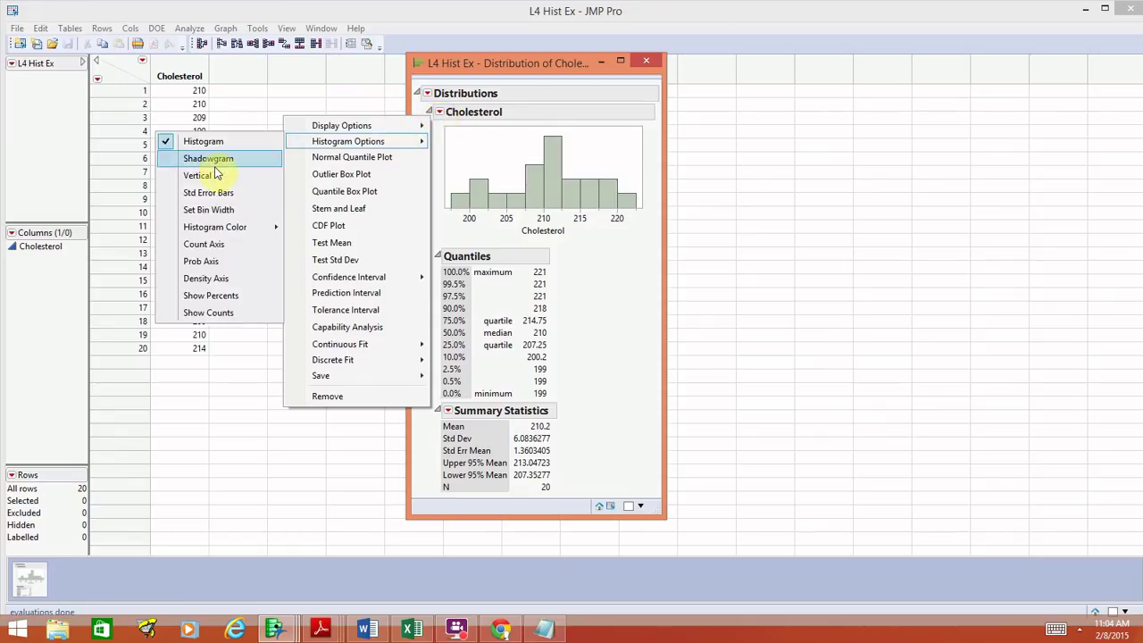
click(216, 248)
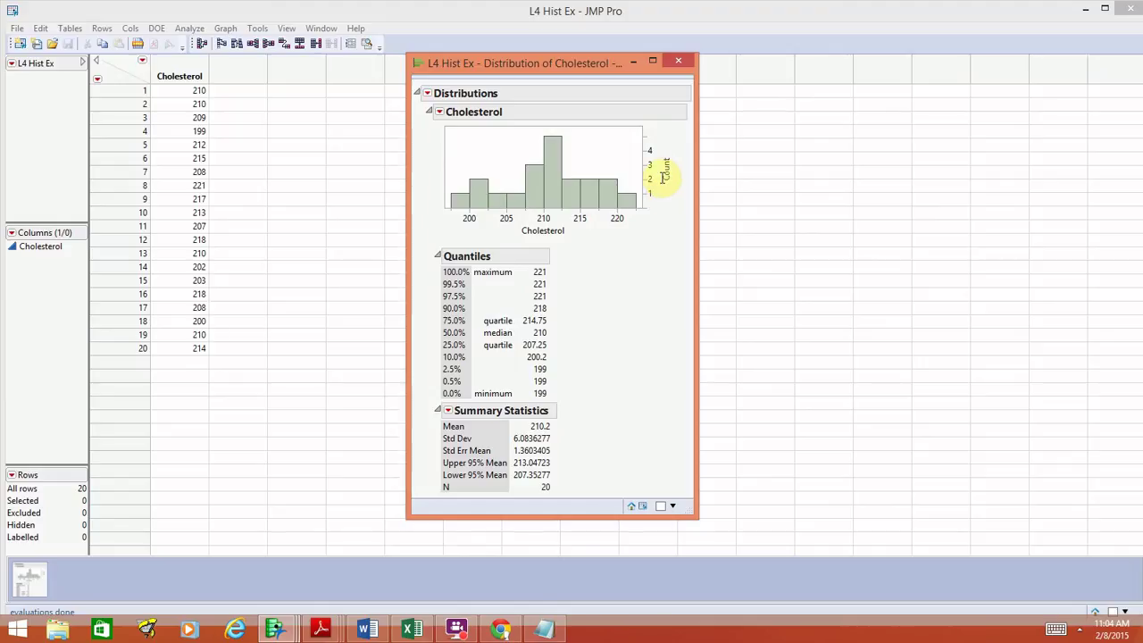
click(440, 112)
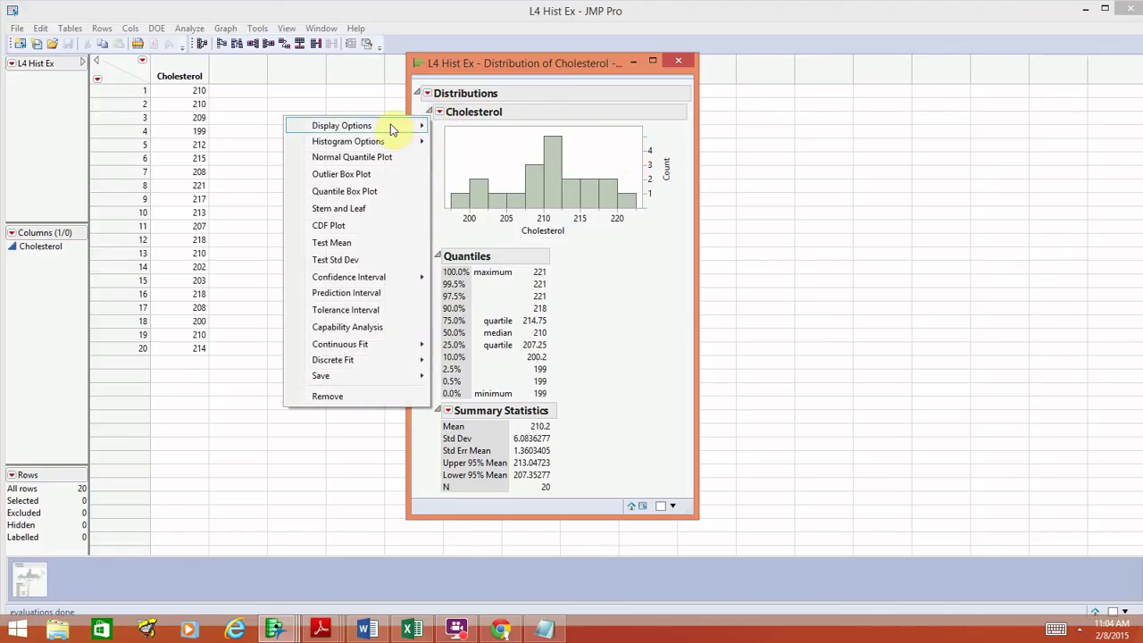
mouse_move(383, 143)
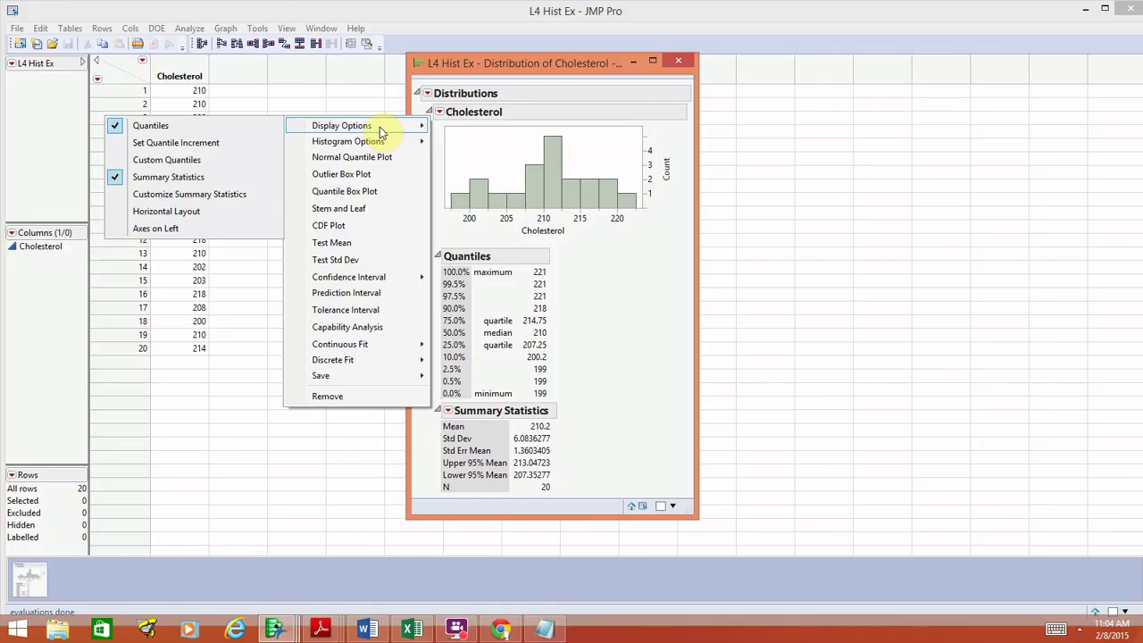
click(190, 231)
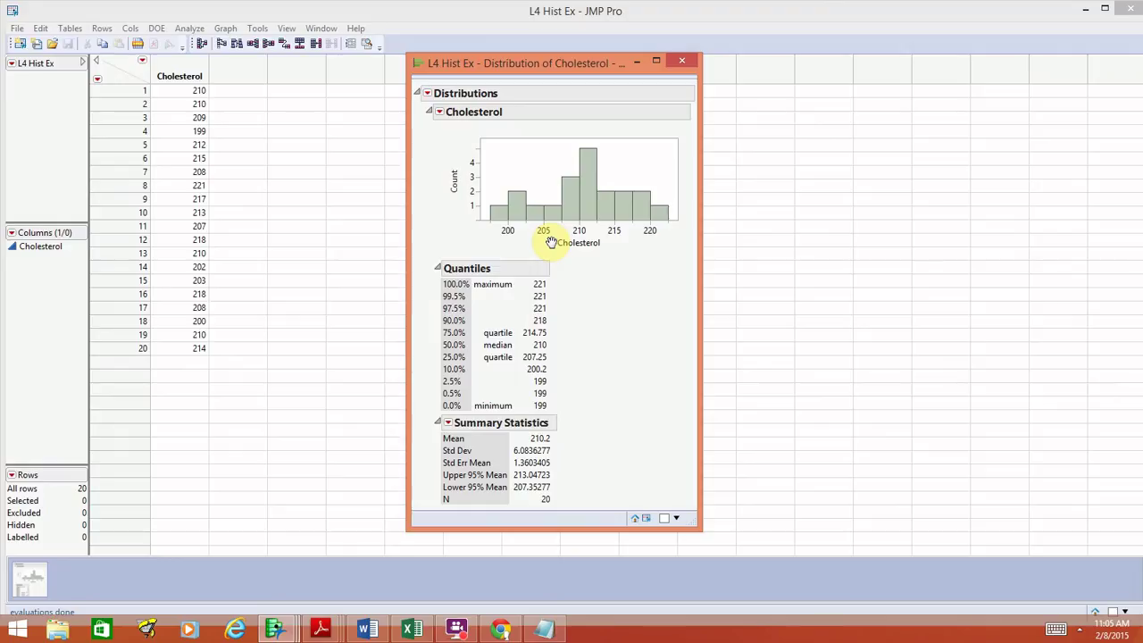
Step: Set the Cholesterol histogram bin width to 5
click(441, 113)
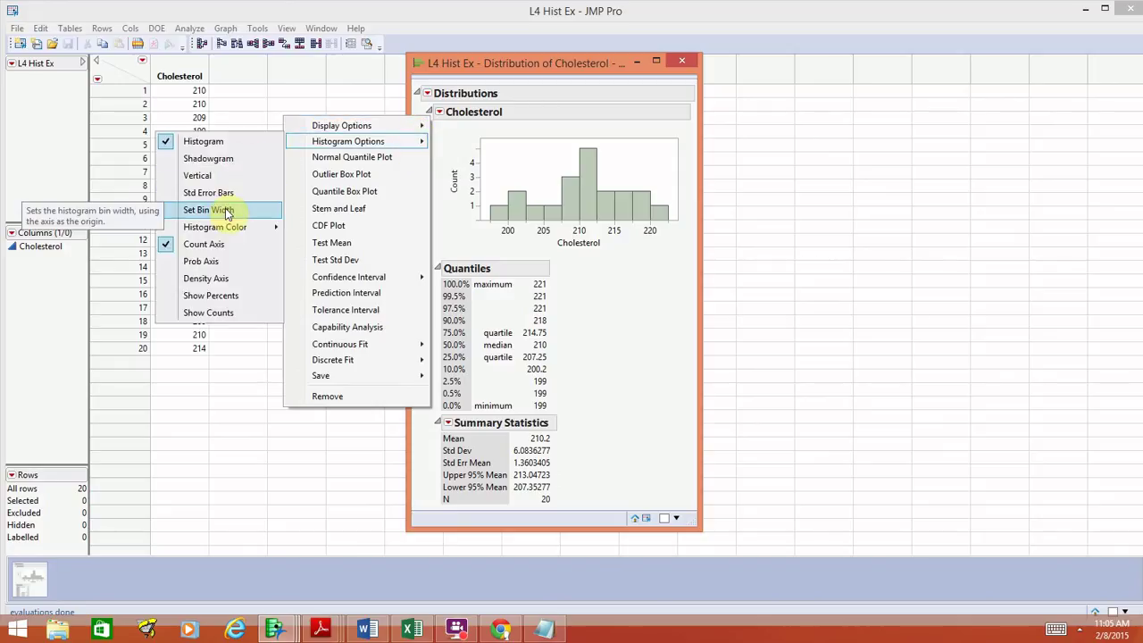
click(226, 213)
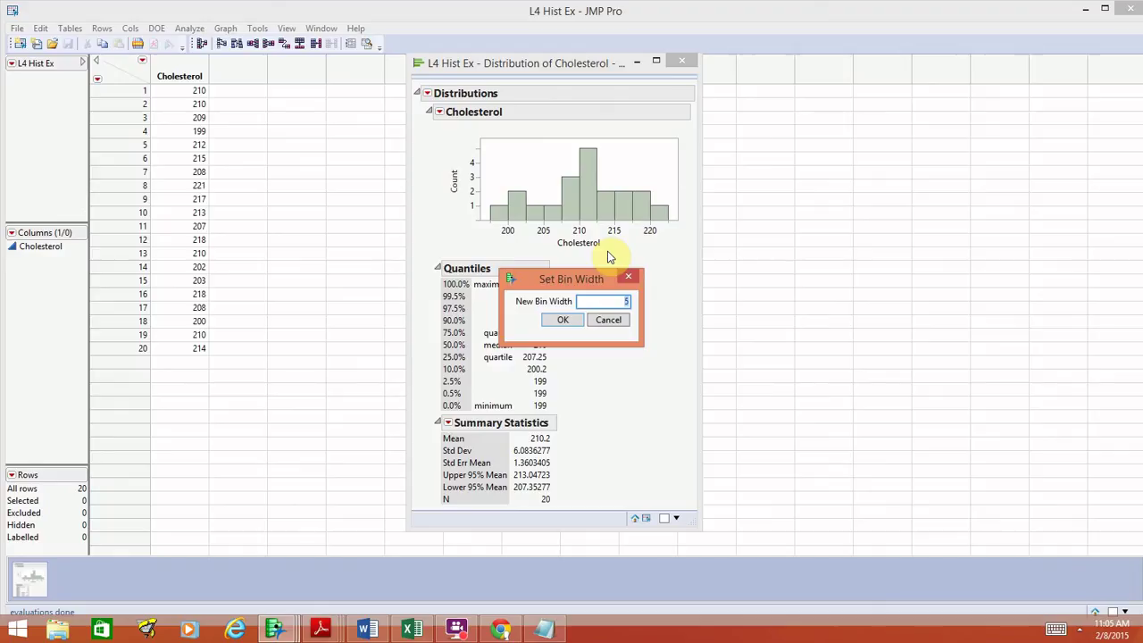
text(5)
click(563, 320)
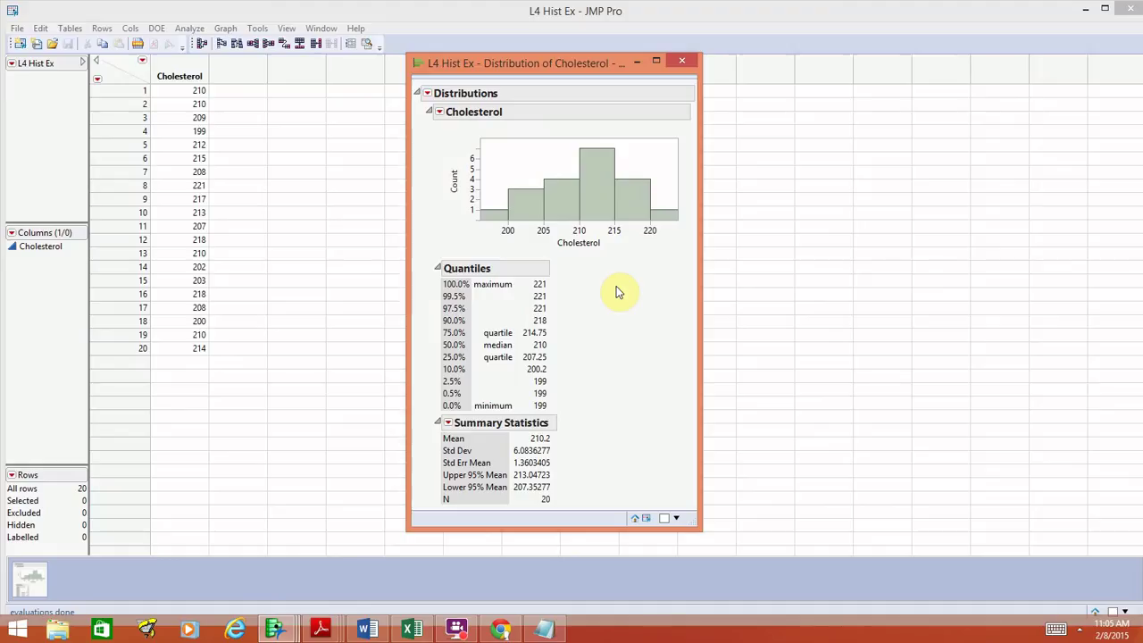
Step: Copy the Cholesterol histogram graph and switch to the blank Word document
right_click(534, 163)
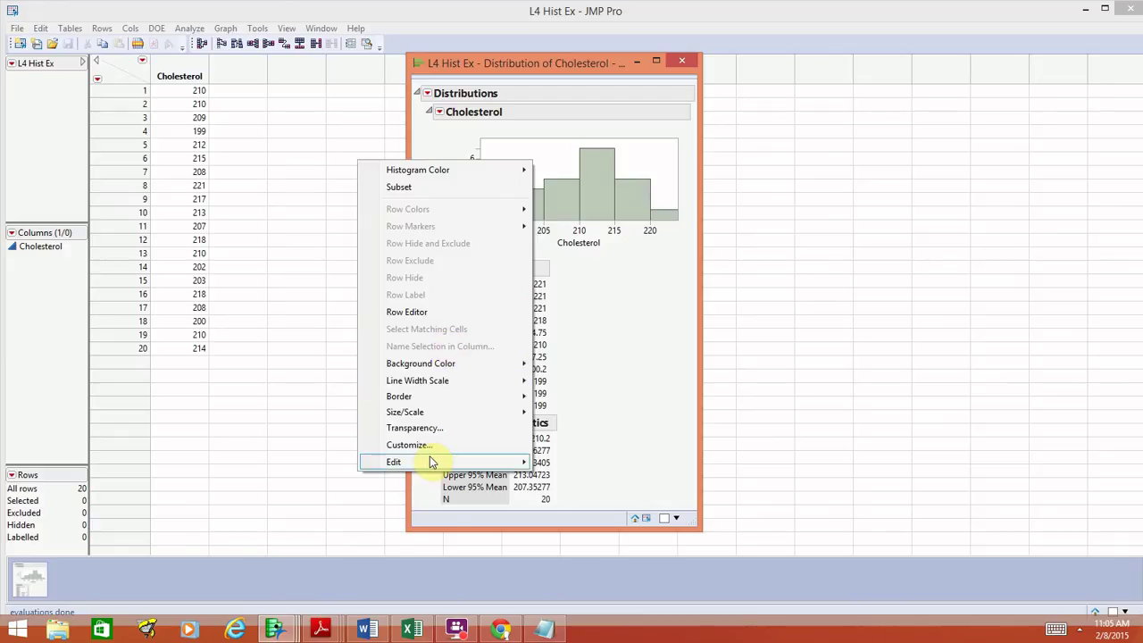
mouse_move(429, 462)
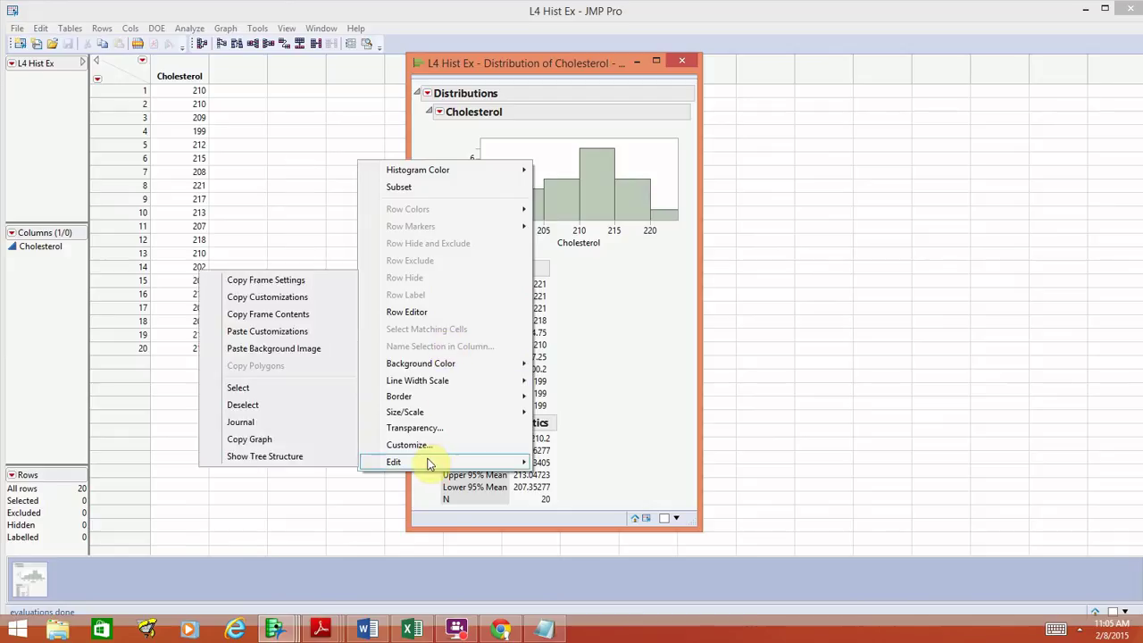
click(336, 441)
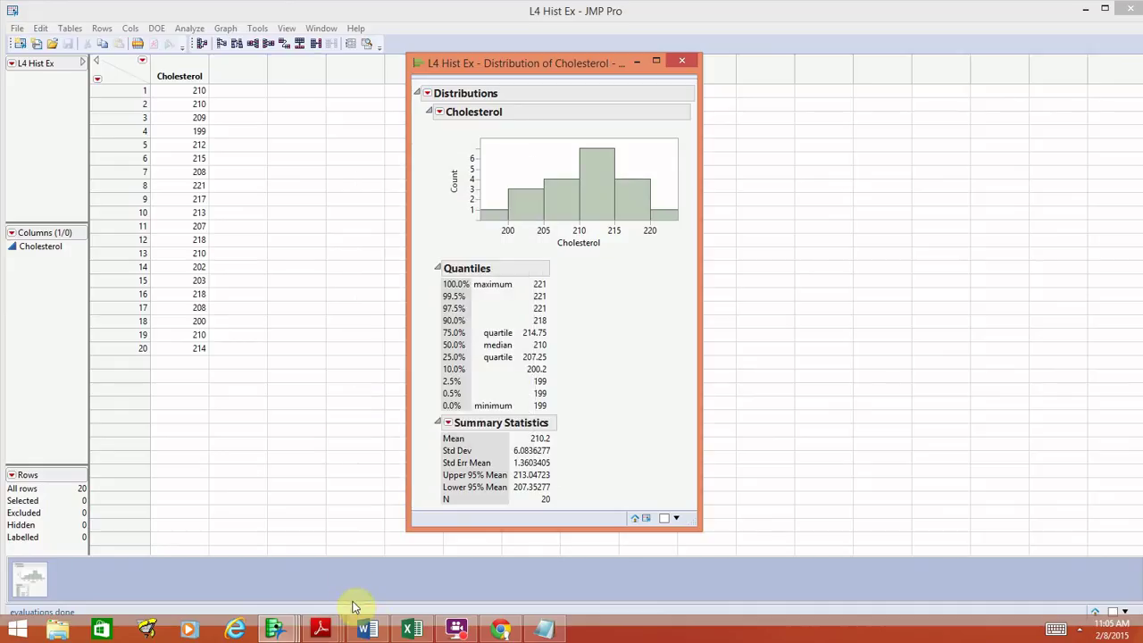
click(368, 626)
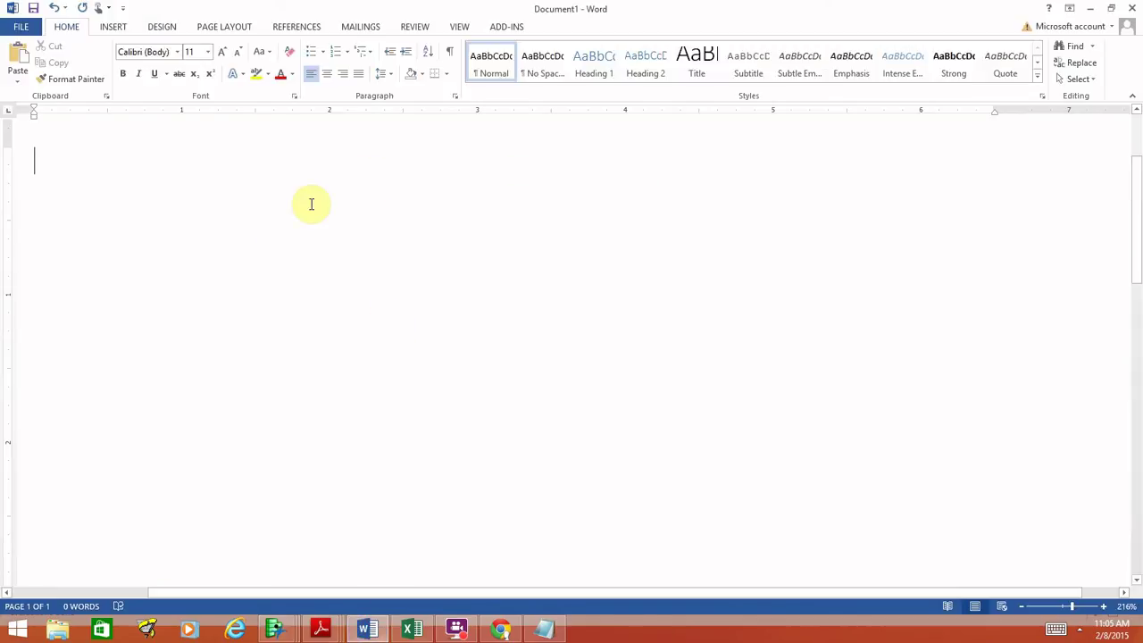
Step: Paste the histogram into Word as a picture and shrink it slightly by its corner
right_click(301, 167)
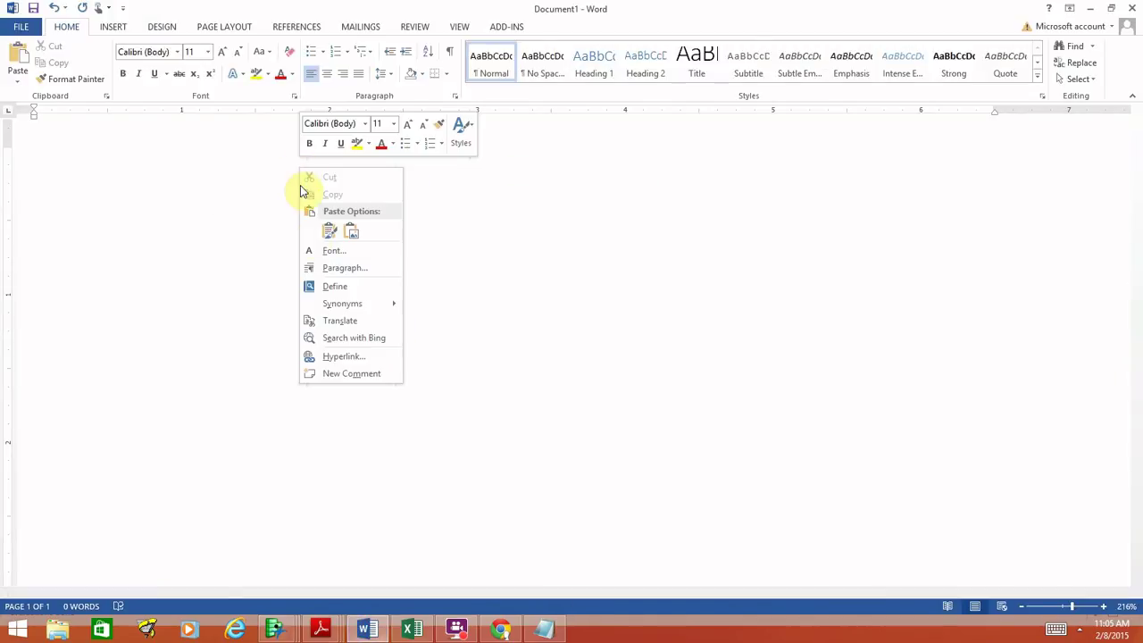
click(350, 230)
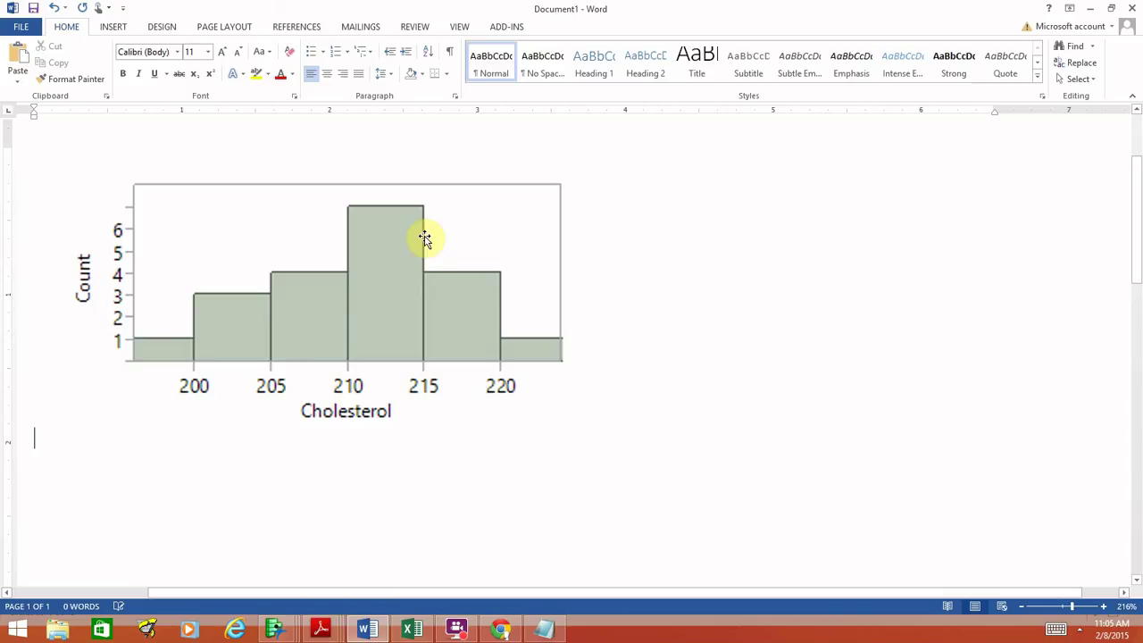
click(506, 233)
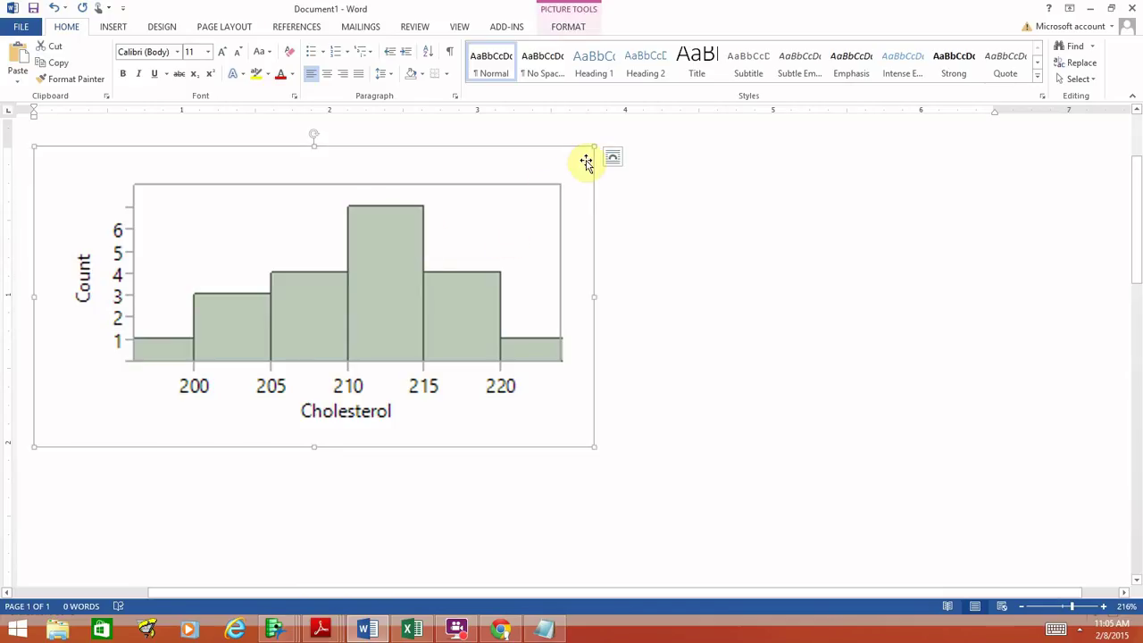
drag(594, 147, 462, 196)
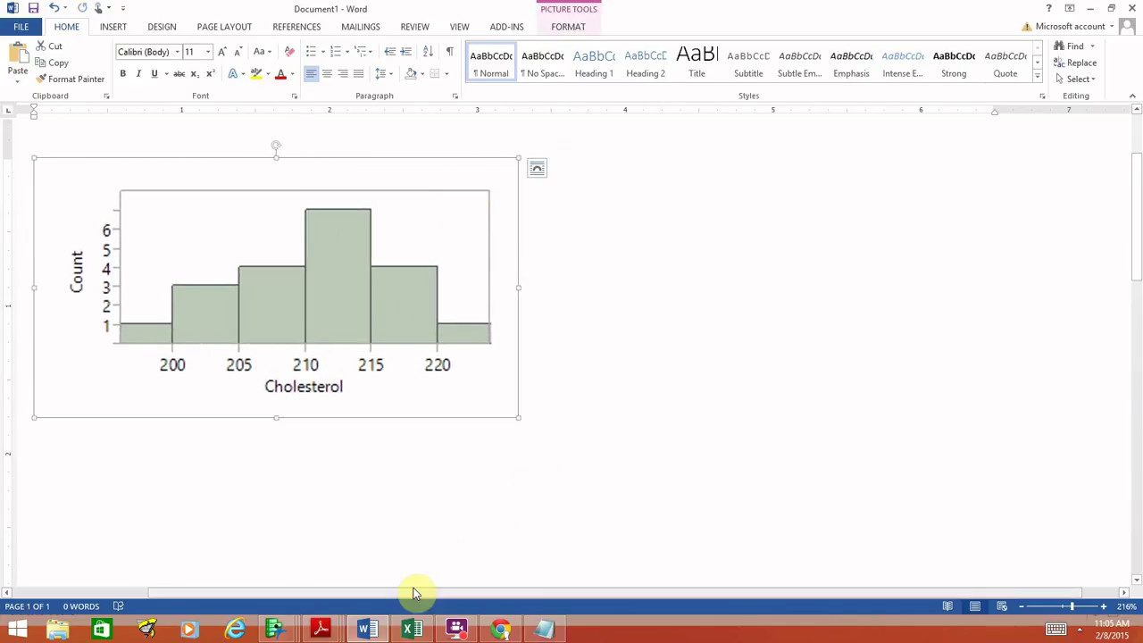
click(276, 628)
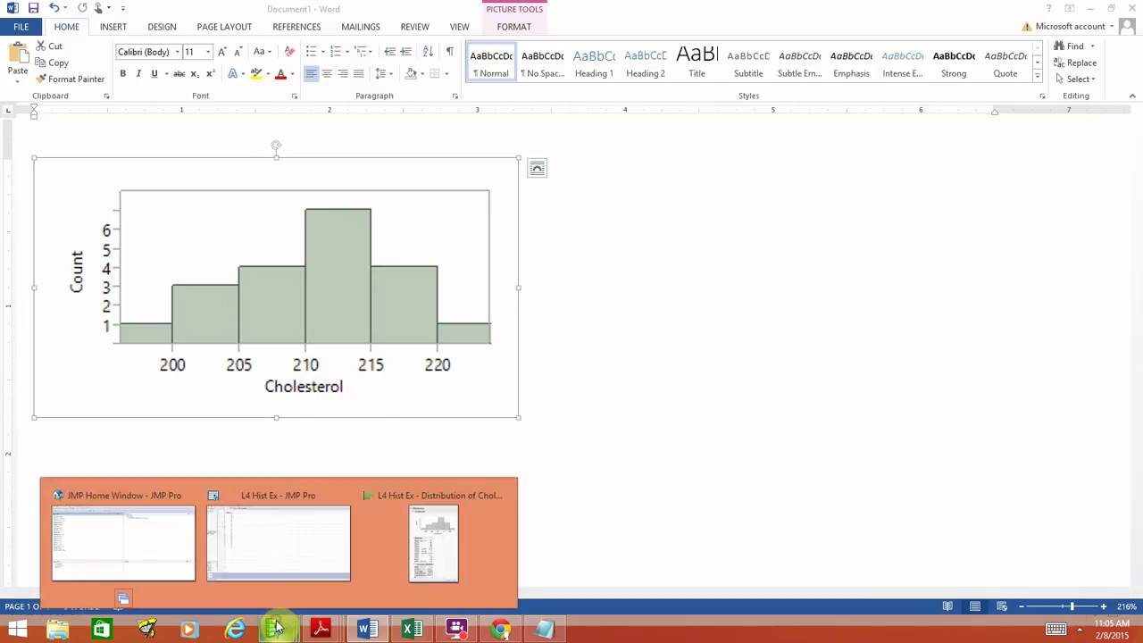
Step: Bring the L4 Hist Ex - Distribution of Cholesterol report back to the front
click(409, 572)
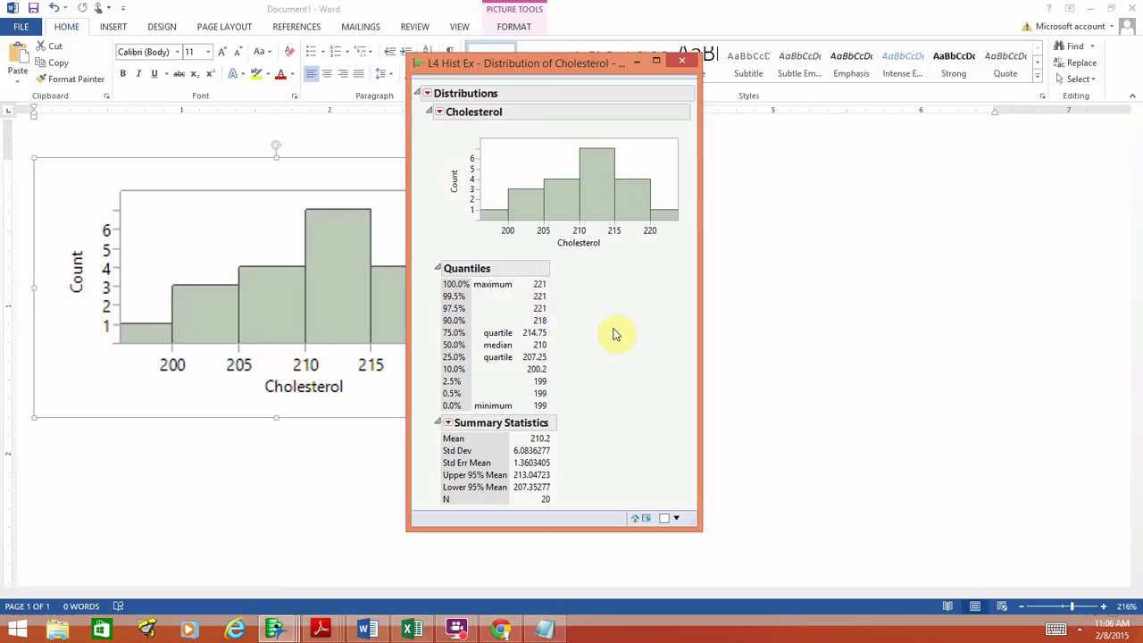
Step: Add a Stem and Leaf plot to the Cholesterol report from its red-triangle menu
click(440, 114)
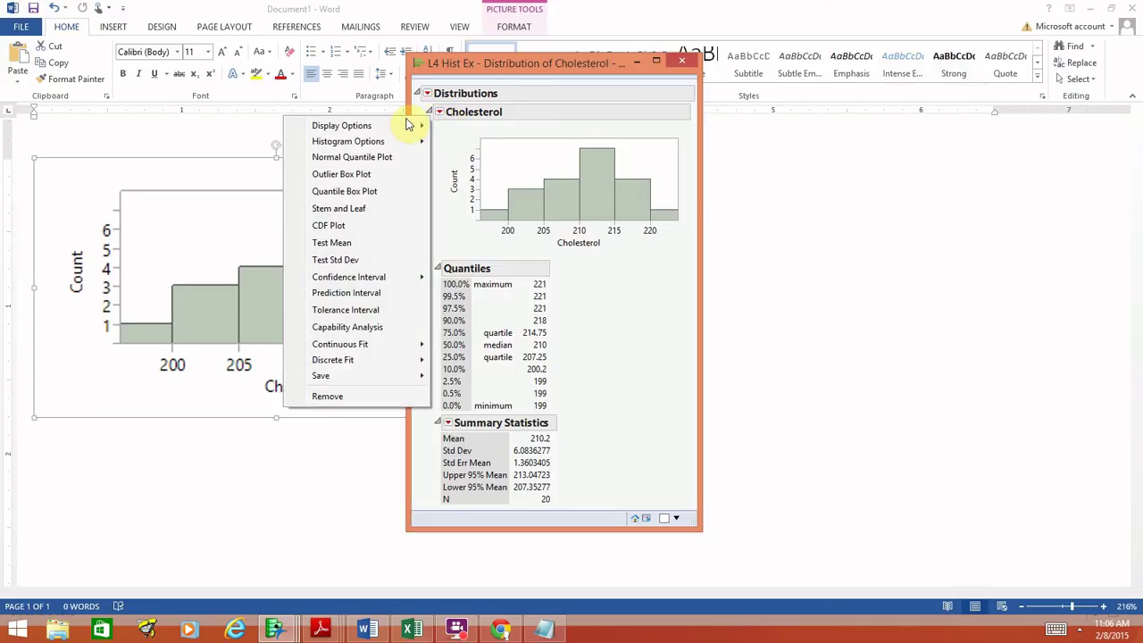
click(371, 210)
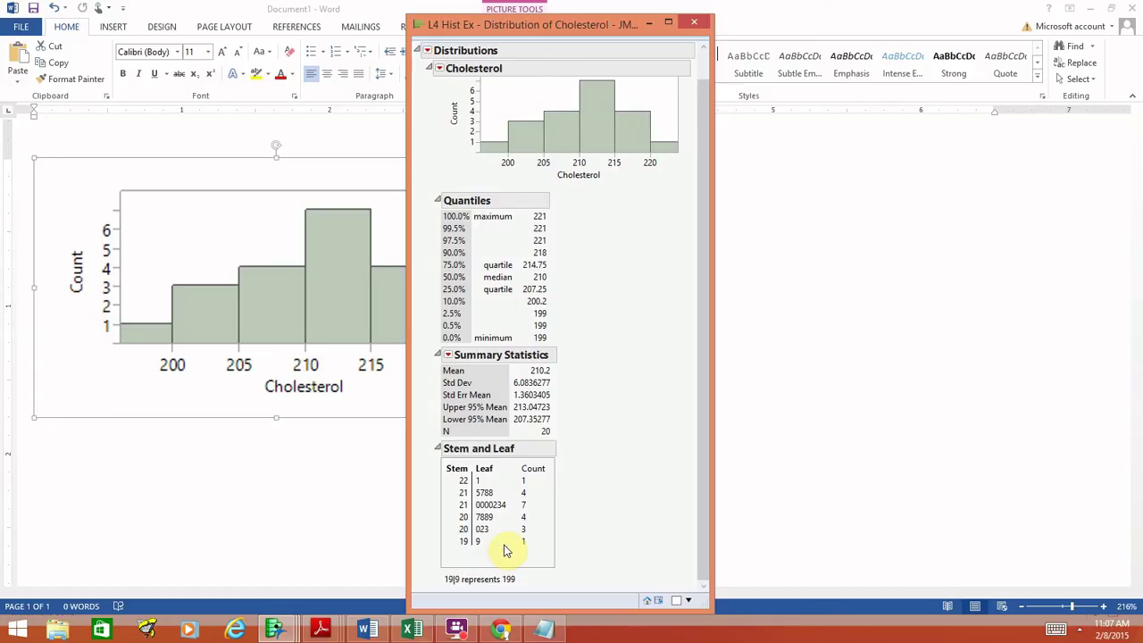
Step: Copy the Stem and Leaf report as a picture via Edit > Copy Picture, then return to Word
right_click(523, 450)
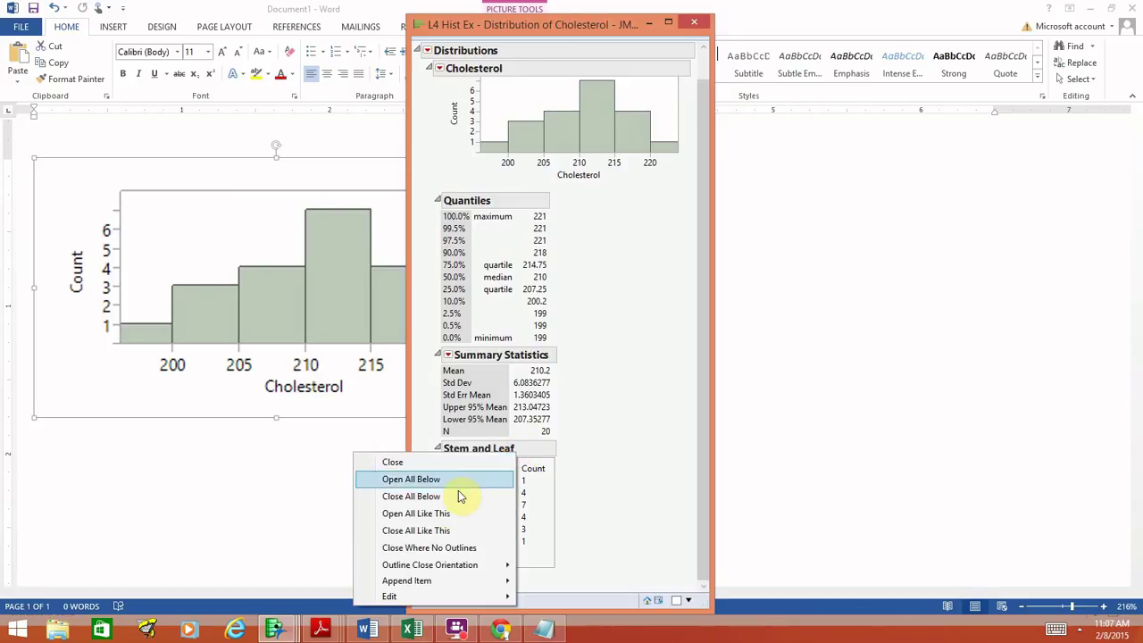
mouse_move(438, 595)
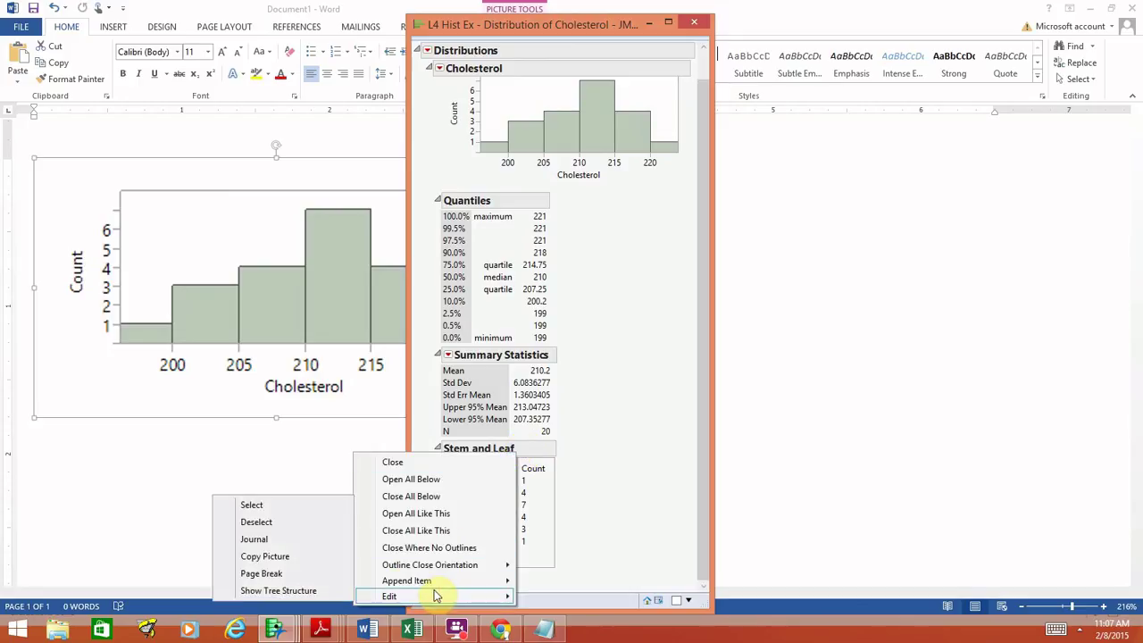
mouse_move(384, 602)
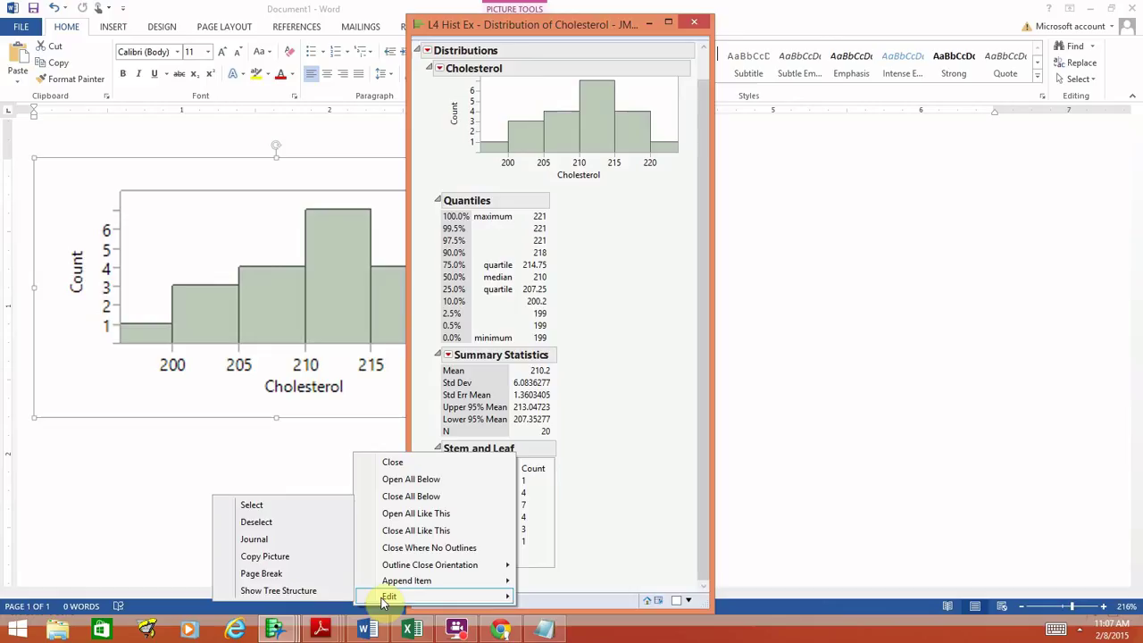
click(316, 560)
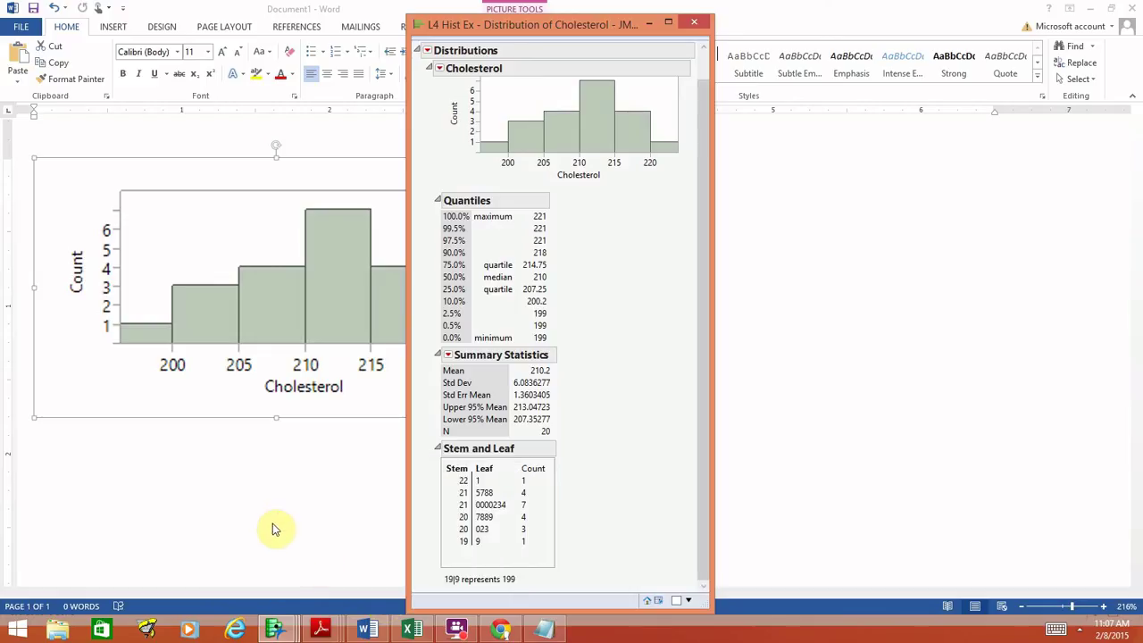
click(271, 517)
Step: Paste the Stem and Leaf picture (stems 19 to 22) after the Cholesterol histogram
click(604, 372)
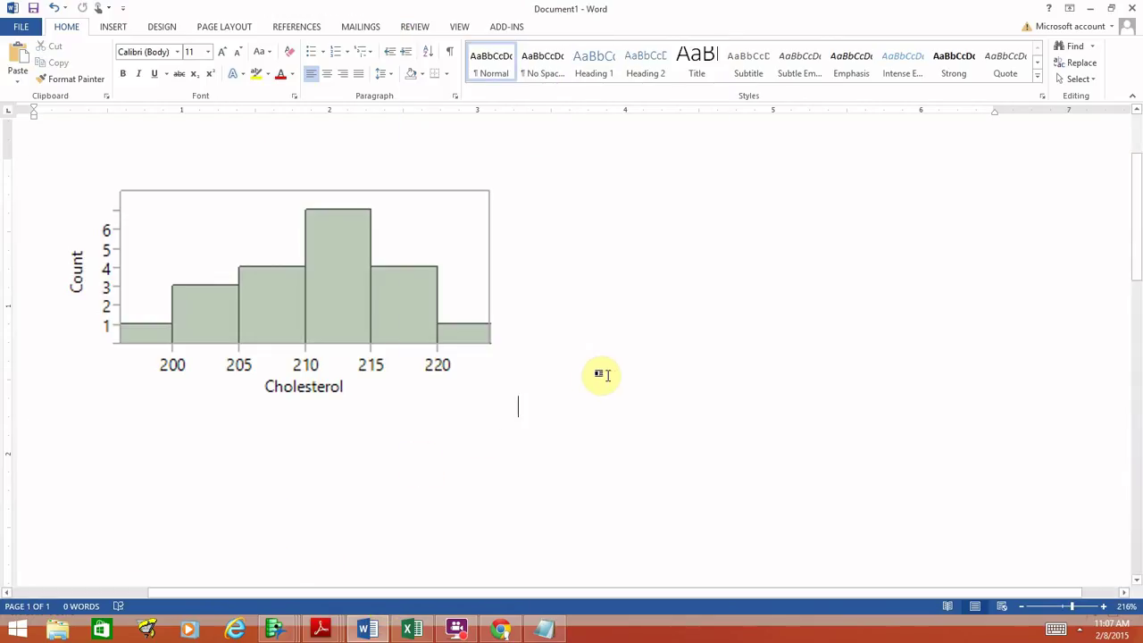
key(ctrl+v)
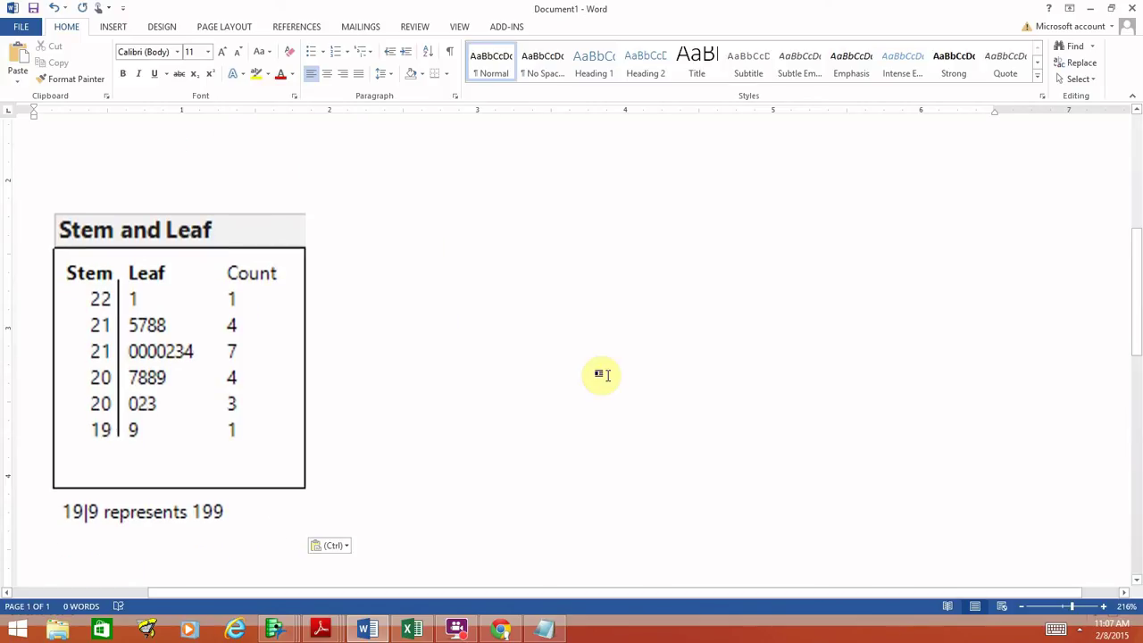